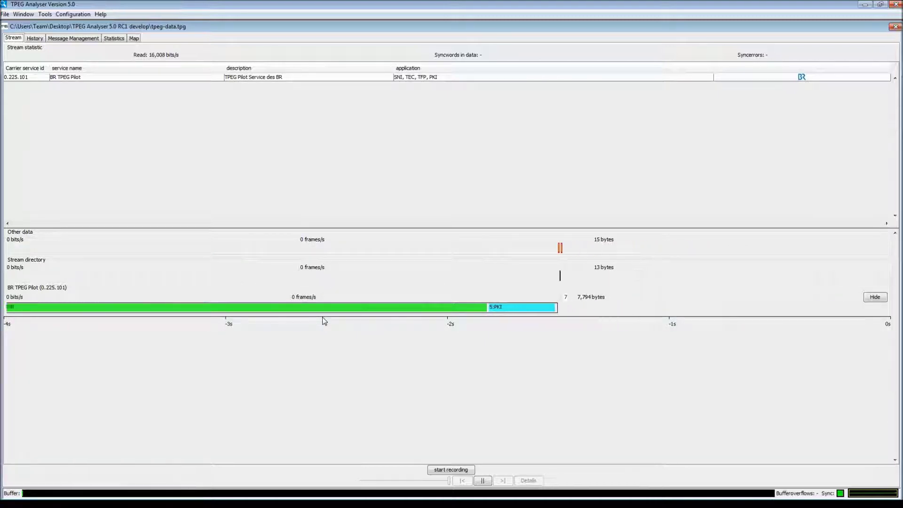
Start recording the tpeg-data.tpg stream to a new file named tpeg-data.record.tpg in the same folder
left_click(35, 39)
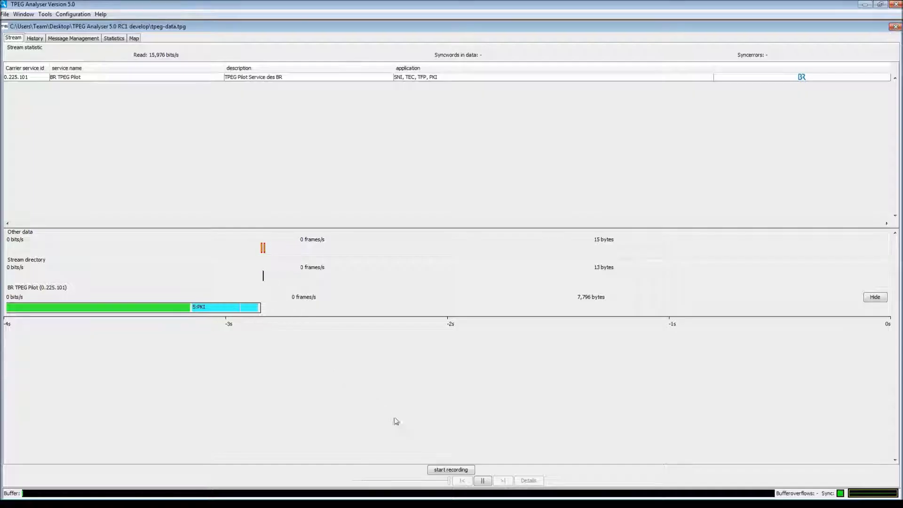
left_click(450, 470)
key("shift+Left")
key("shift+Left")
key("shift+Left")
key("shift+Left")
key("Right")
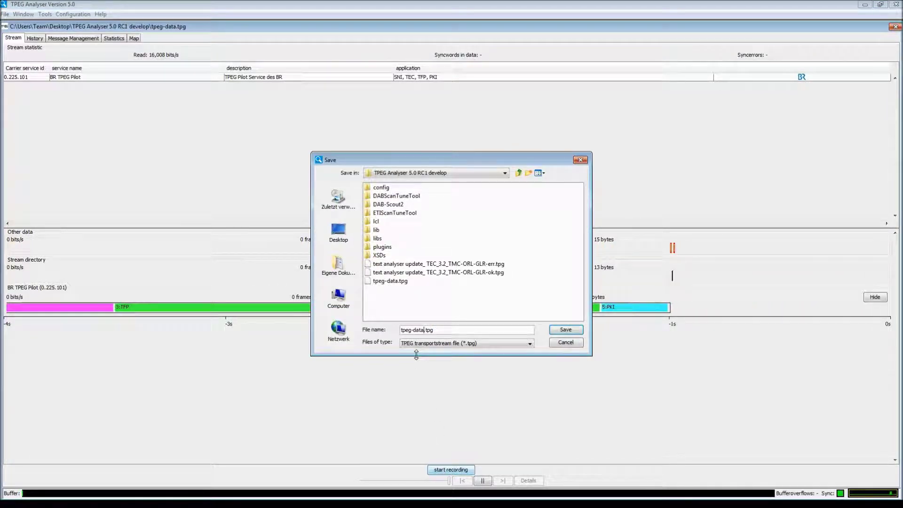
type("record.")
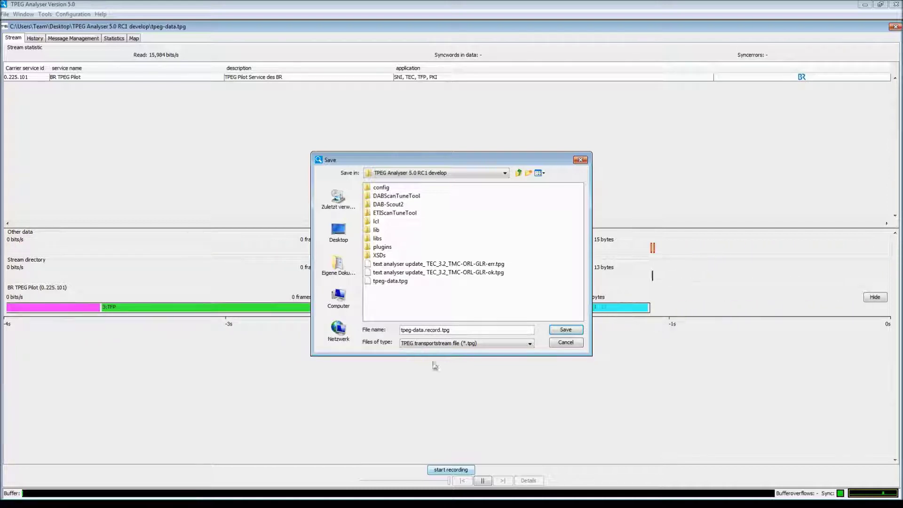
left_click(566, 330)
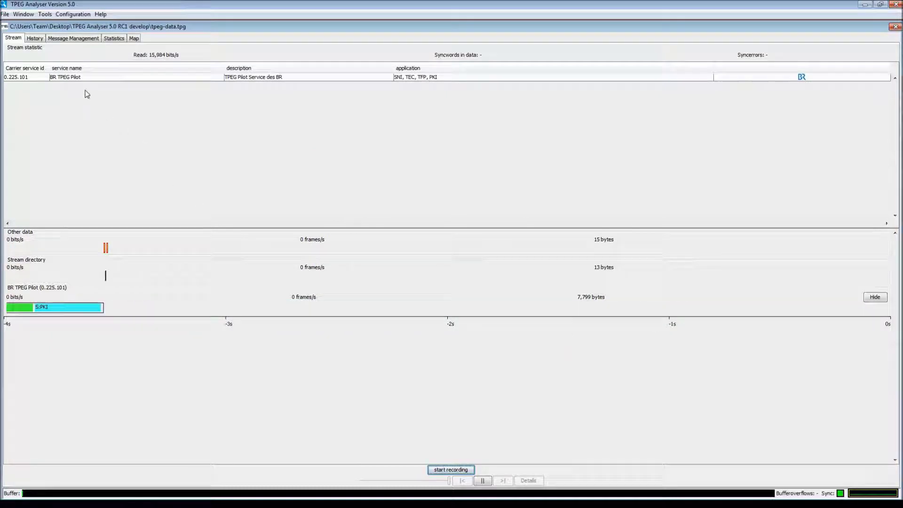
Open the recorded file tpeg-data.record.tpg as a source with the bitrate set to 32000 bits/s
left_click(5, 14)
left_click(28, 25)
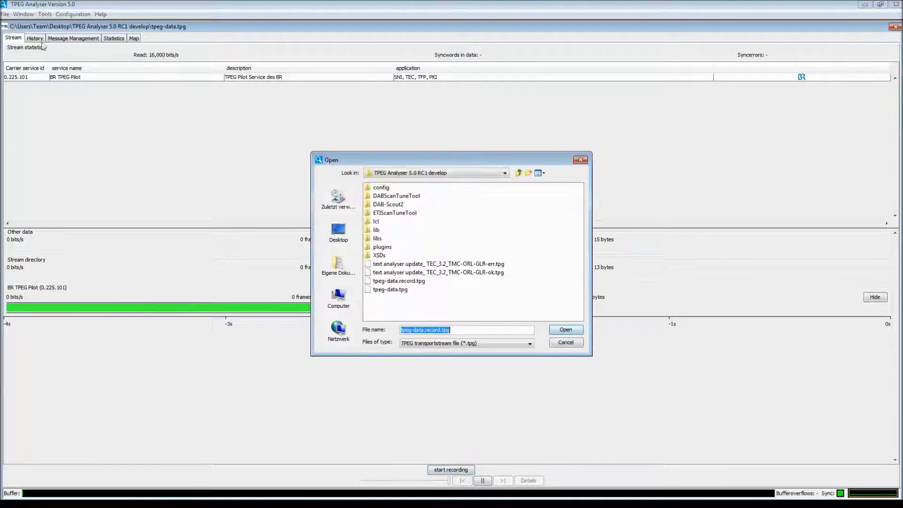
left_click(398, 281)
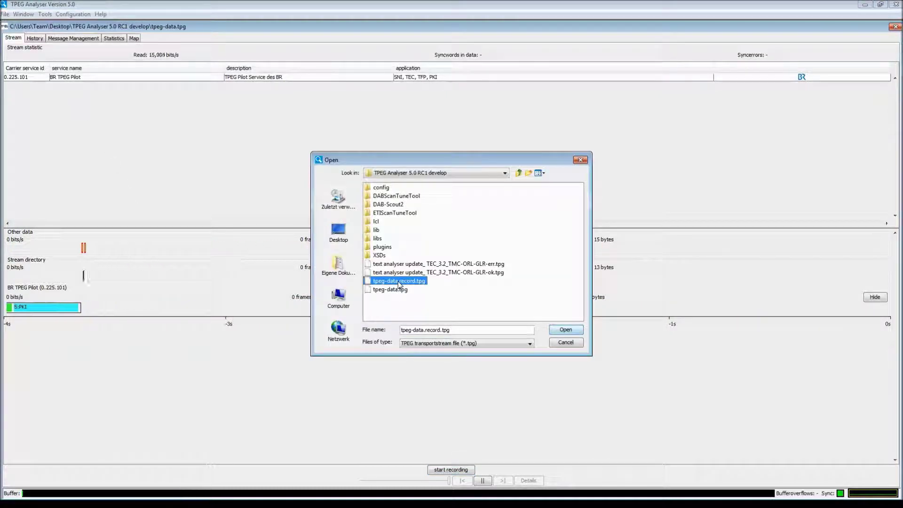
left_click(564, 330)
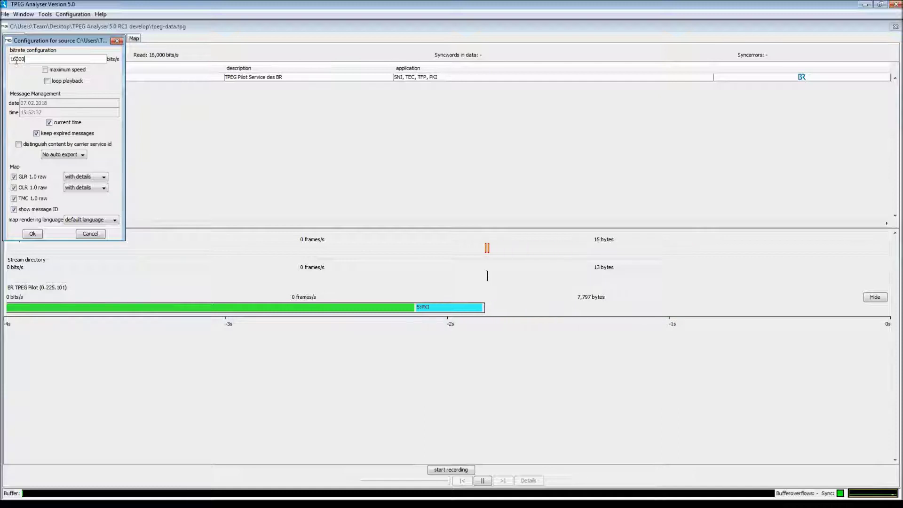
left_click_drag(16, 59, 9, 60)
type("32")
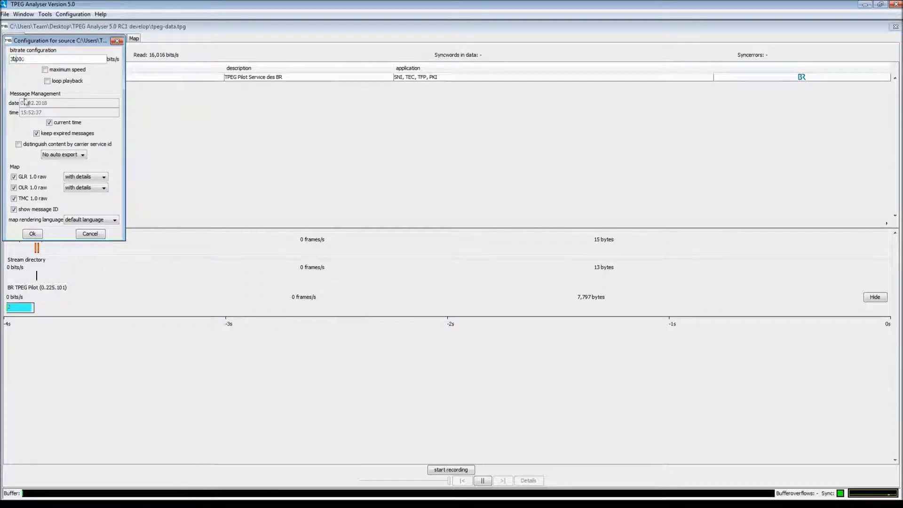
left_click(34, 234)
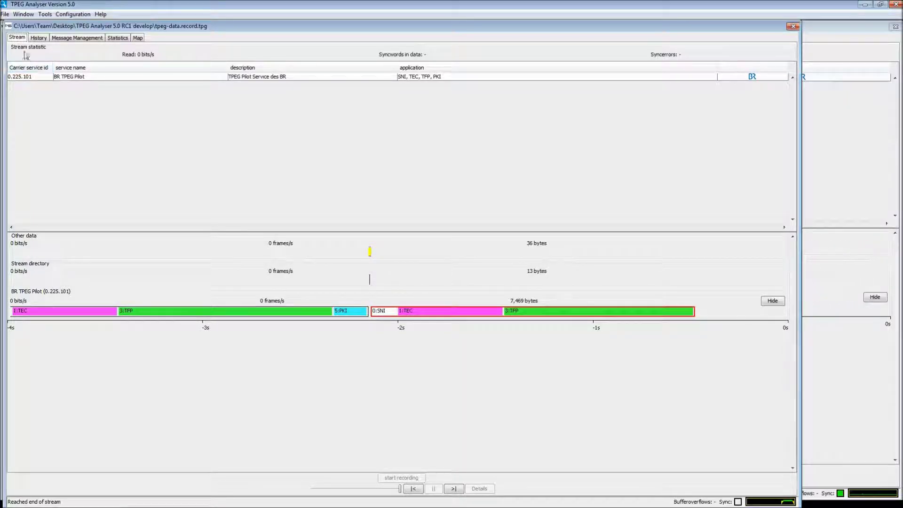
Open the file "text analyser update_ TEC_3.2_TMC-ORL-GLR-err.tpg" with the default source configuration
left_click(5, 14)
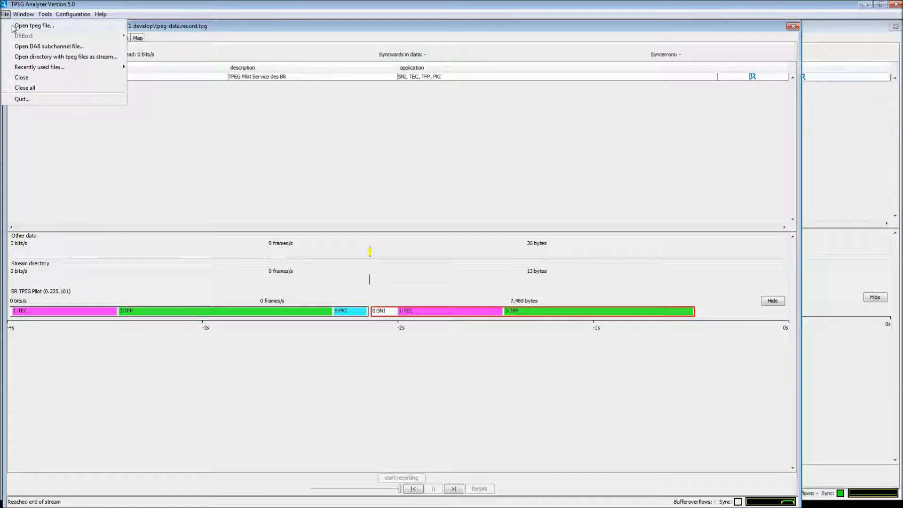
left_click(13, 26)
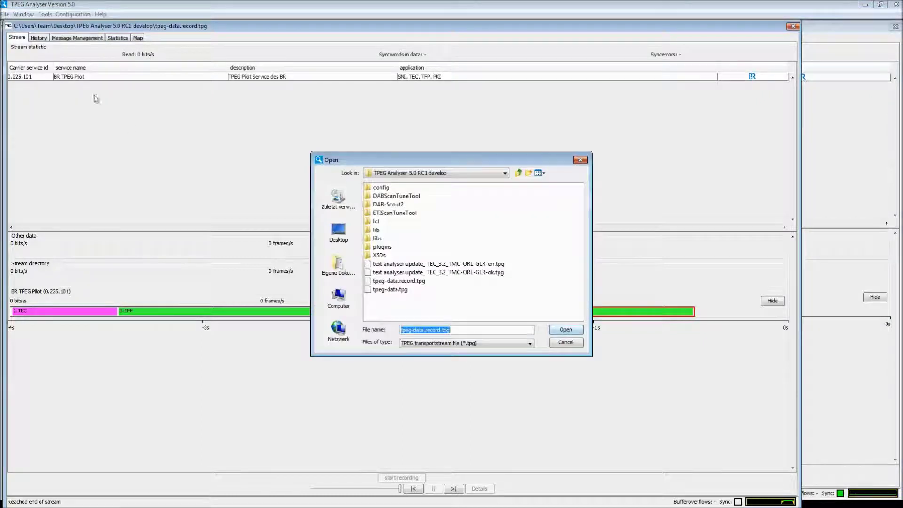
left_click(464, 265)
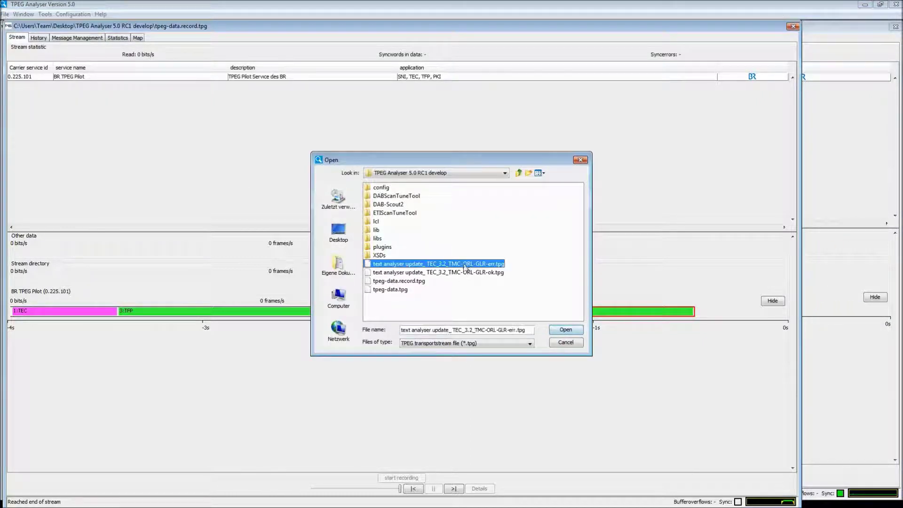
left_click(566, 329)
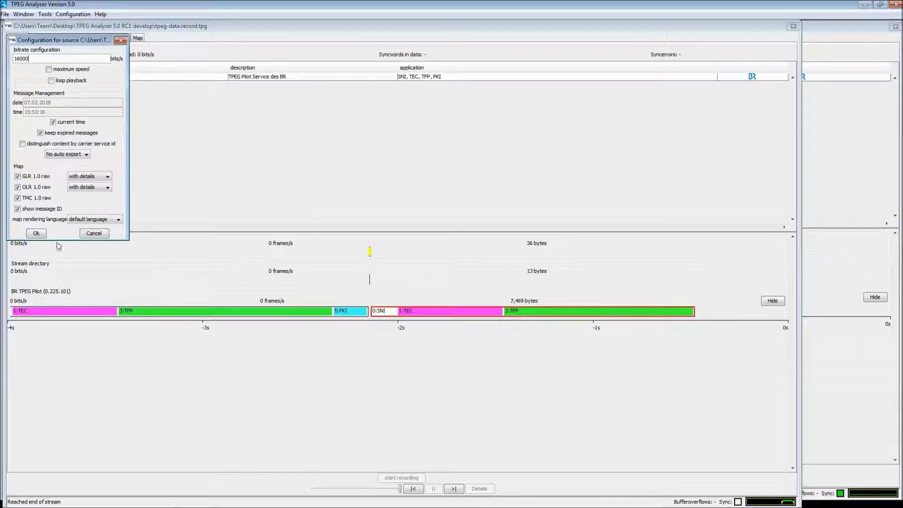
left_click(38, 234)
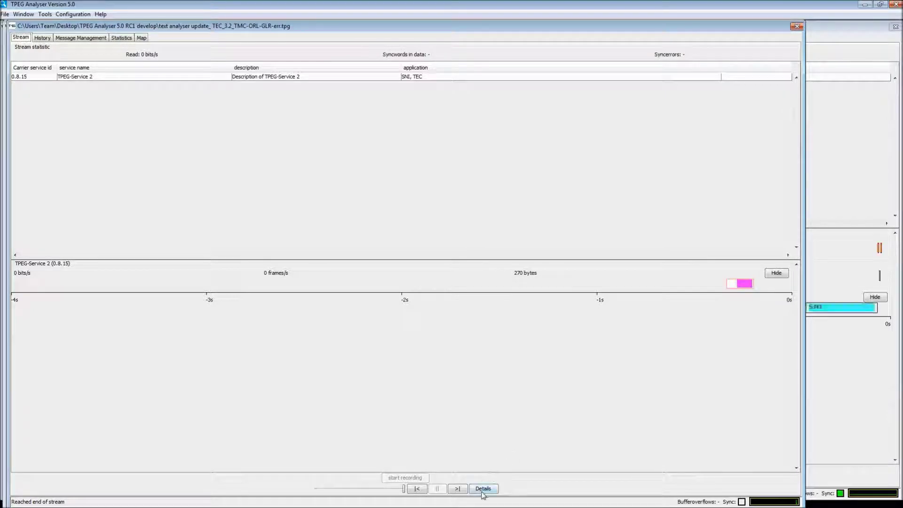
Show the details of the erroneous stream's frame, enlarging the details window and its raw data pane
left_click(483, 488)
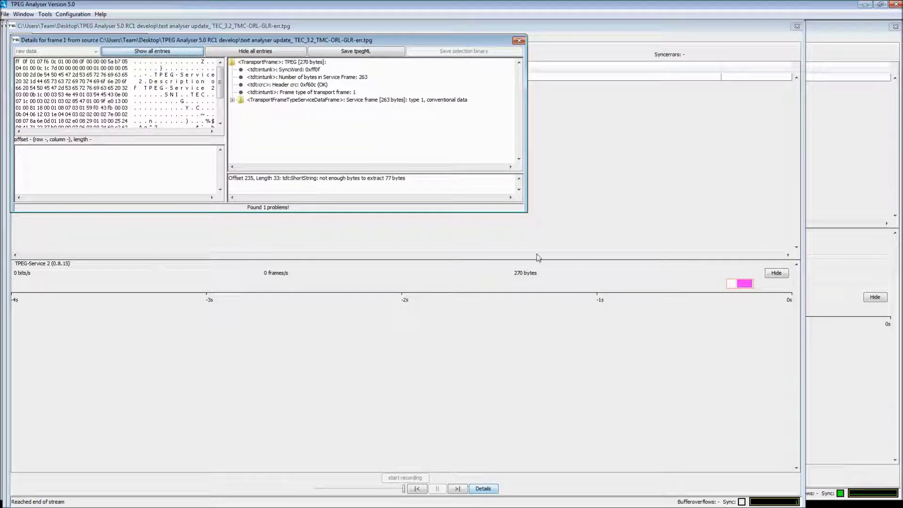
left_click_drag(527, 211, 649, 405)
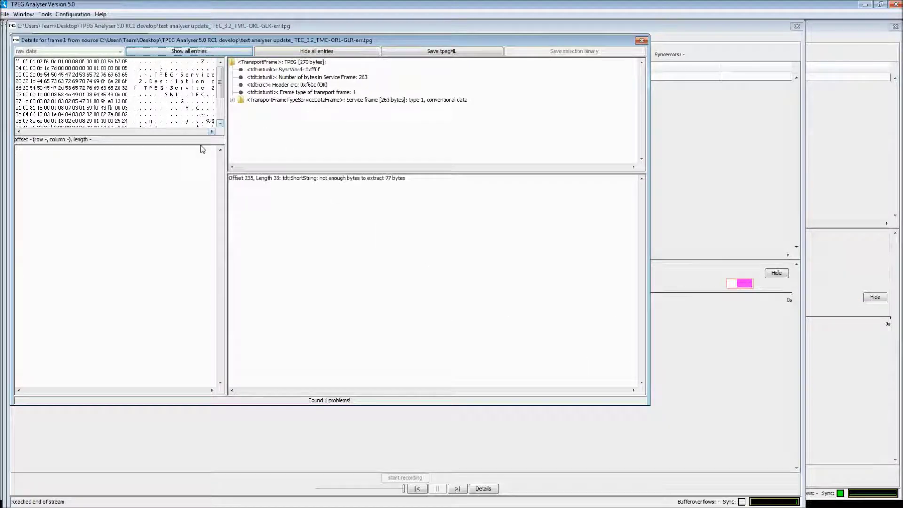
left_click_drag(204, 143, 186, 219)
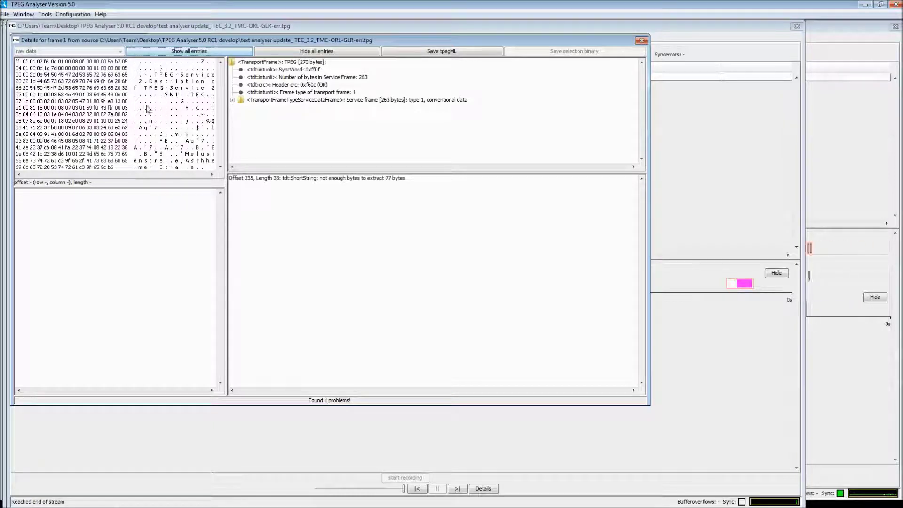
Expand the service frame down to the TEC application component and select its header CRC to locate the matching raw bytes
left_click(232, 101)
left_click(241, 130)
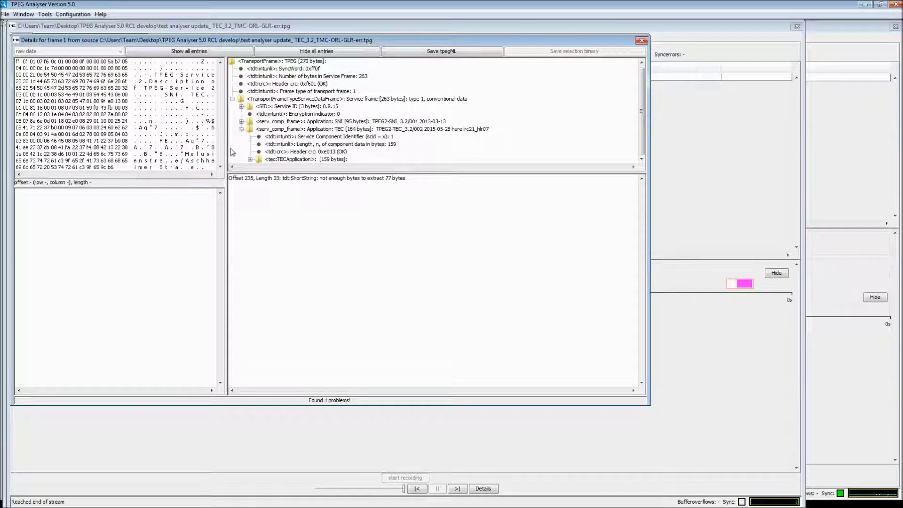
left_click(334, 152)
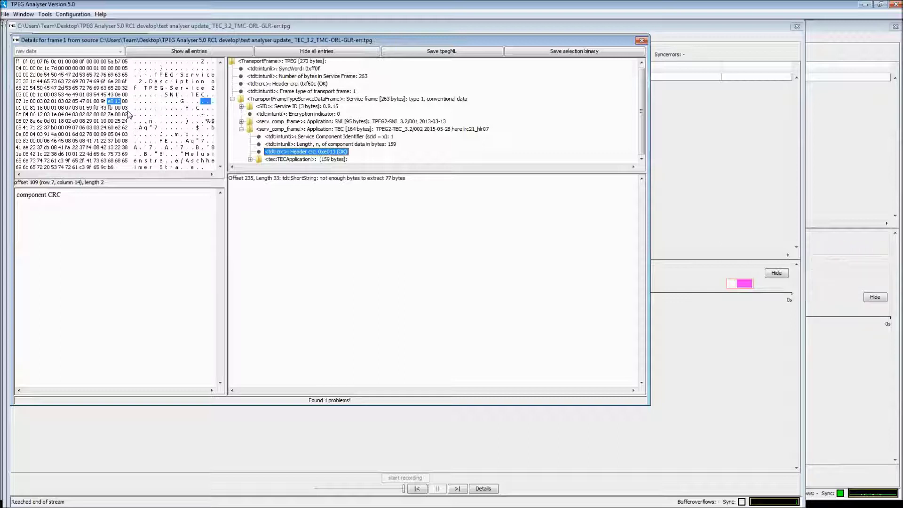
Trace the ShortString error between the raw data, the problem entry and the decoded string within lineFeatureName
left_click(90, 154)
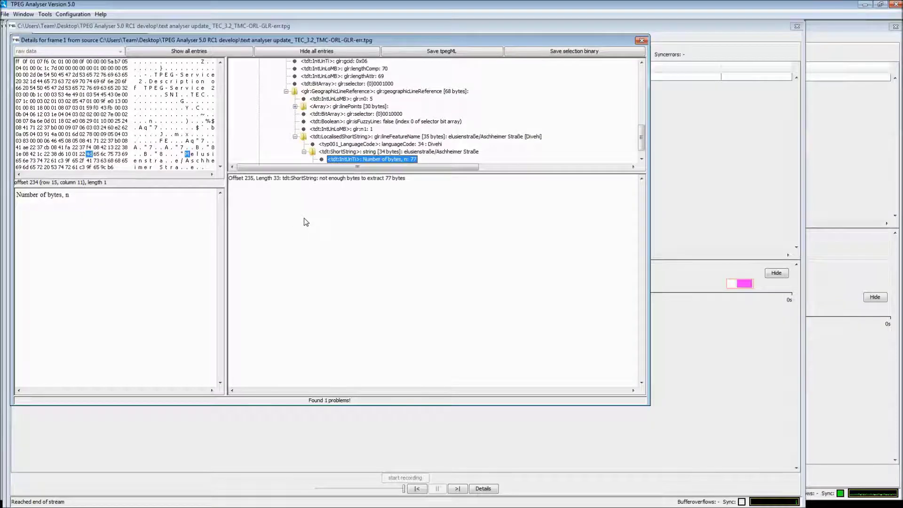
left_click(338, 178)
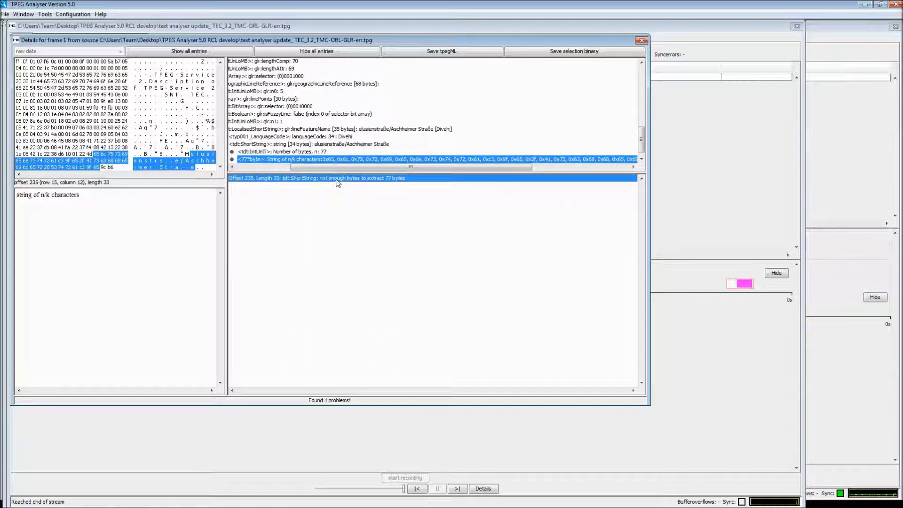
left_click_drag(338, 168, 300, 170)
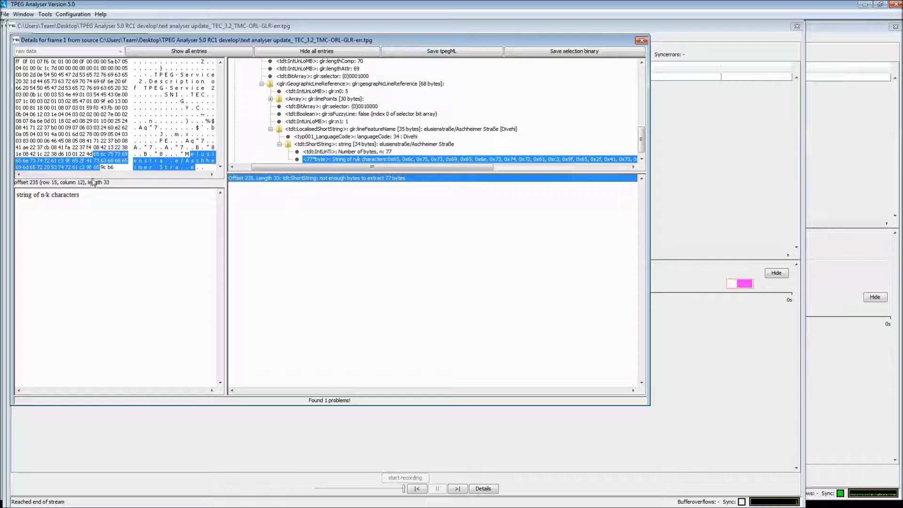
left_click(85, 157)
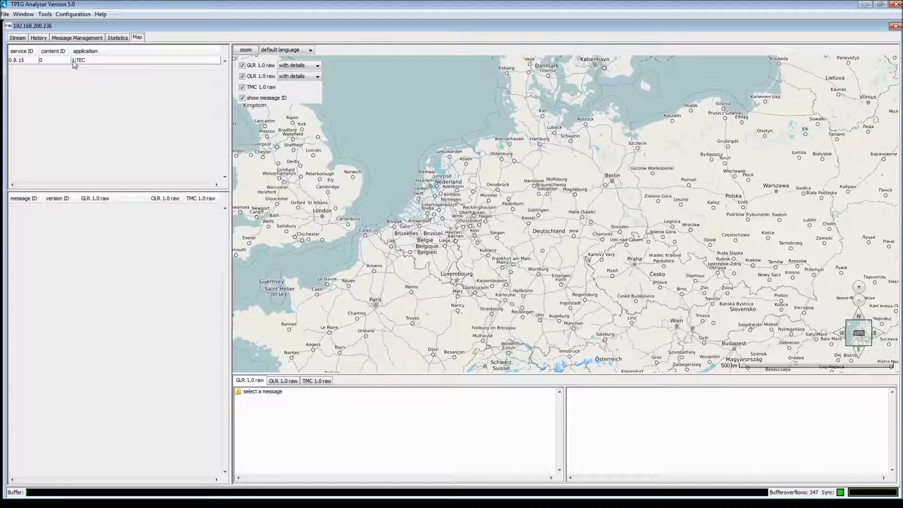
Display the TEC application of service 0.8.15 on the map and zoom to its message location
left_click(74, 61)
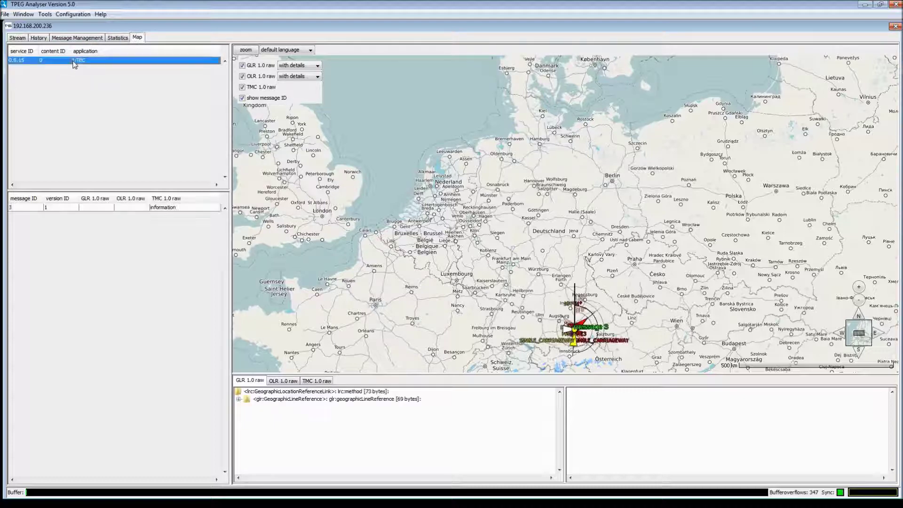
left_click(244, 51)
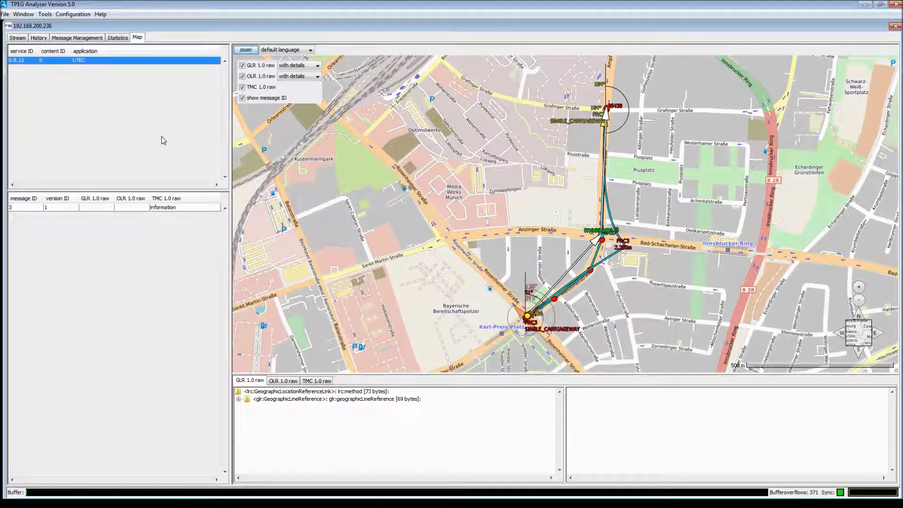
Select message 3 and view its OLR 1.0 and TMC 1.0 raw location references
left_click(181, 210)
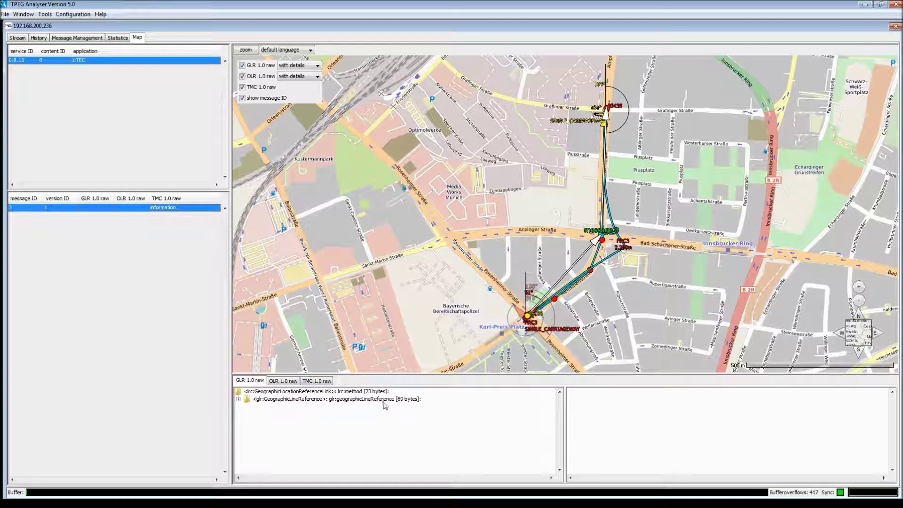
left_click(278, 381)
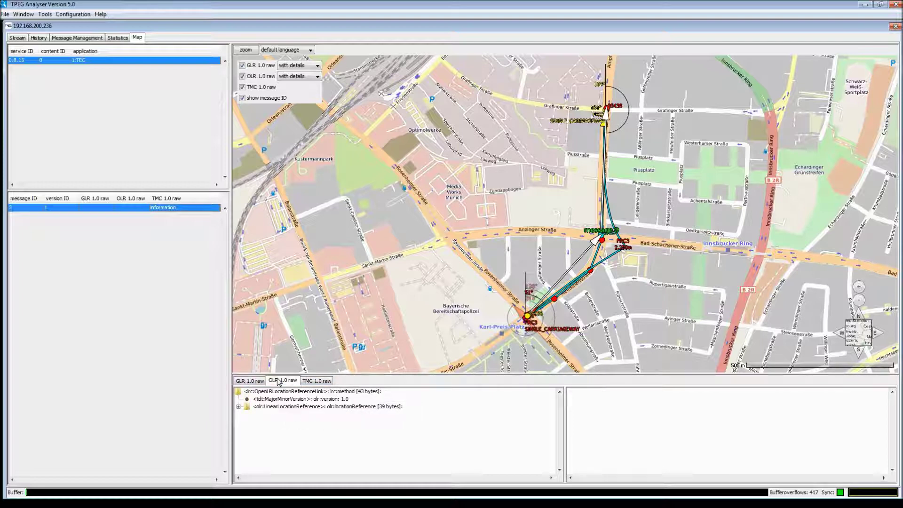
left_click(312, 381)
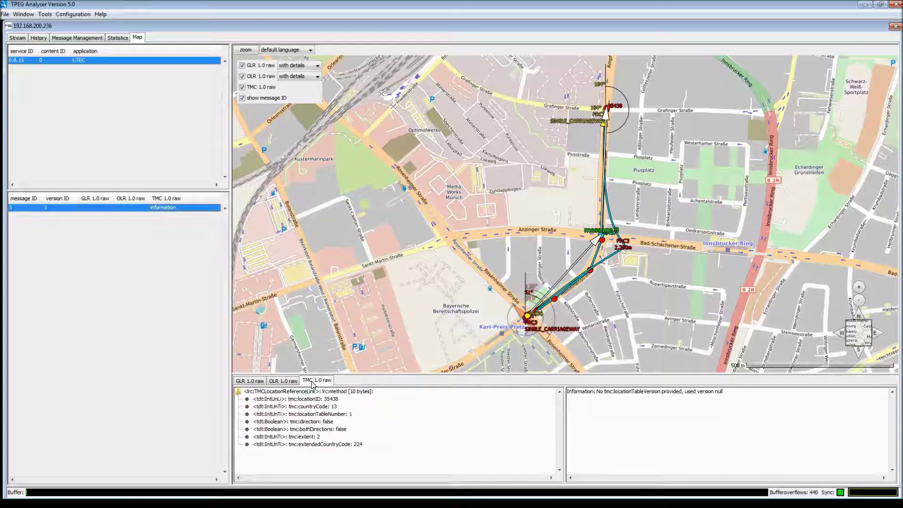